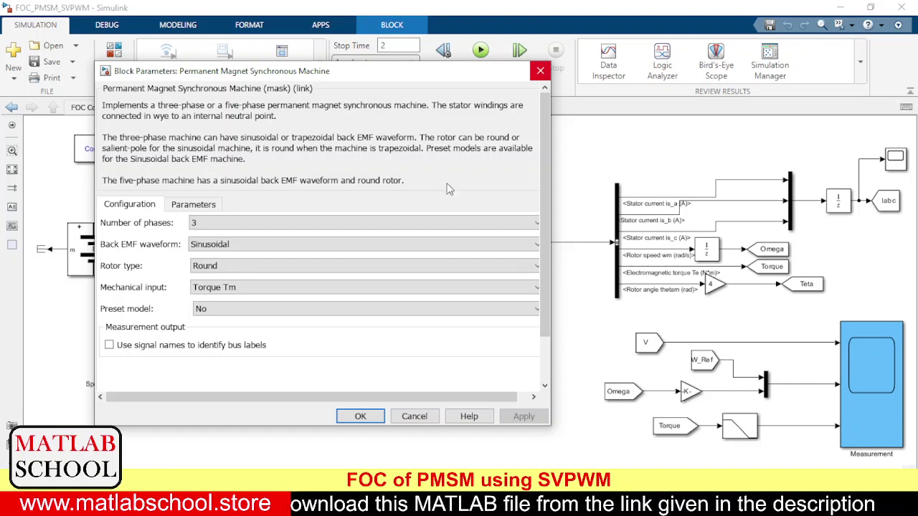
# Step: Check the back EMF waveform options of the Permanent Magnet Synchronous Machine and close its parameters without changes
pyautogui.click(385, 246)
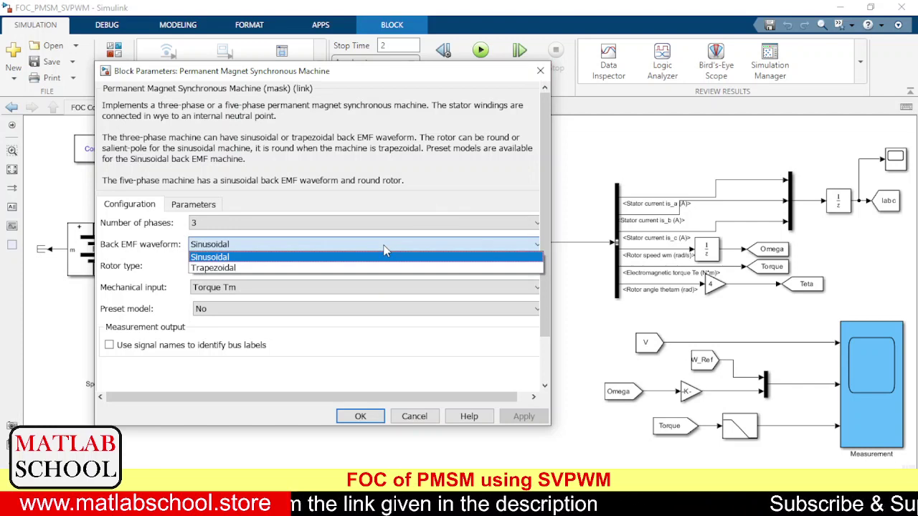
pyautogui.click(459, 188)
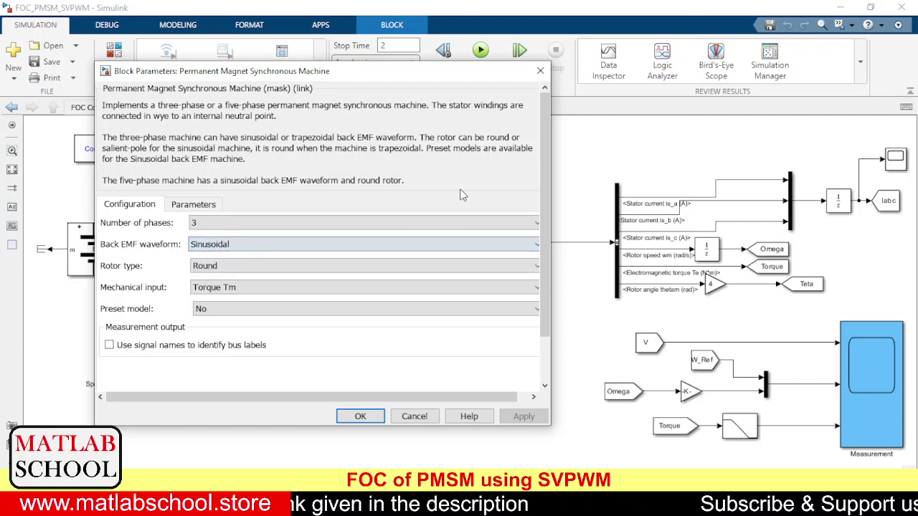
pyautogui.click(540, 72)
pyautogui.click(522, 176)
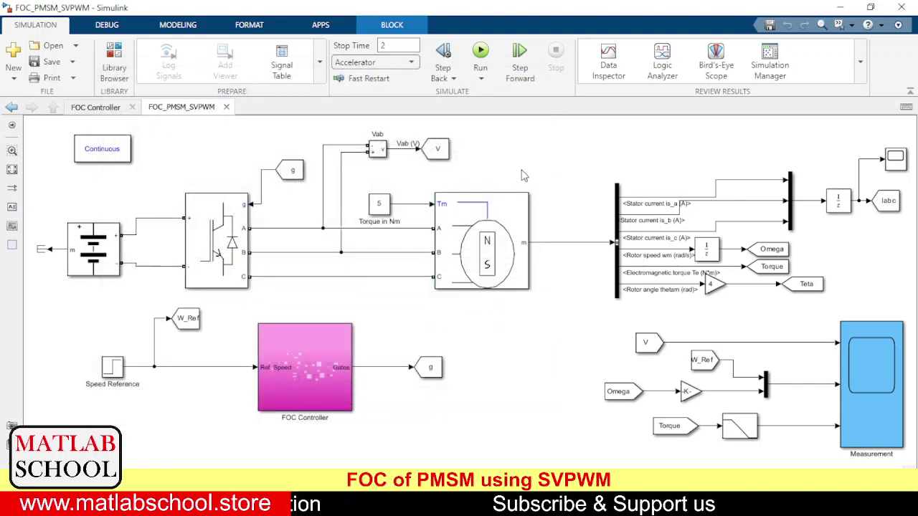
# Step: Review the step time, initial value and final value of the Speed Reference block, leaving them unchanged
pyautogui.click(112, 369)
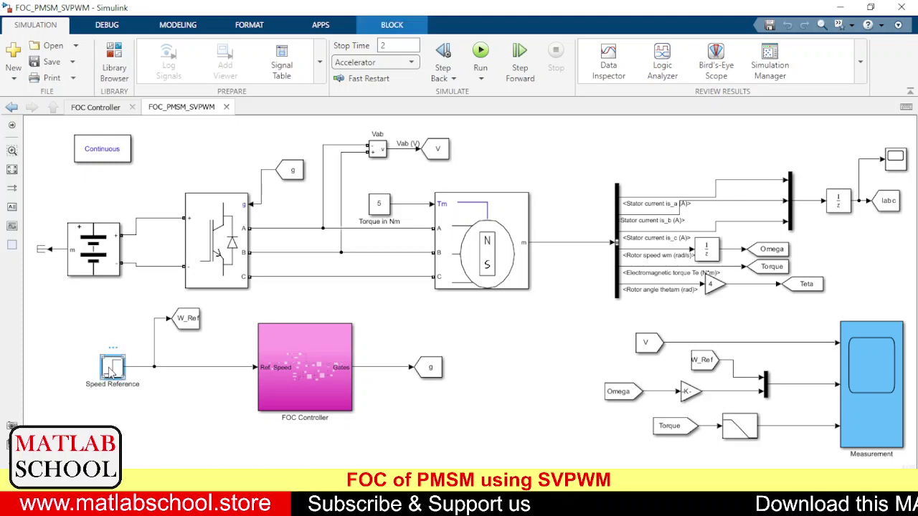
pyautogui.doubleClick(112, 368)
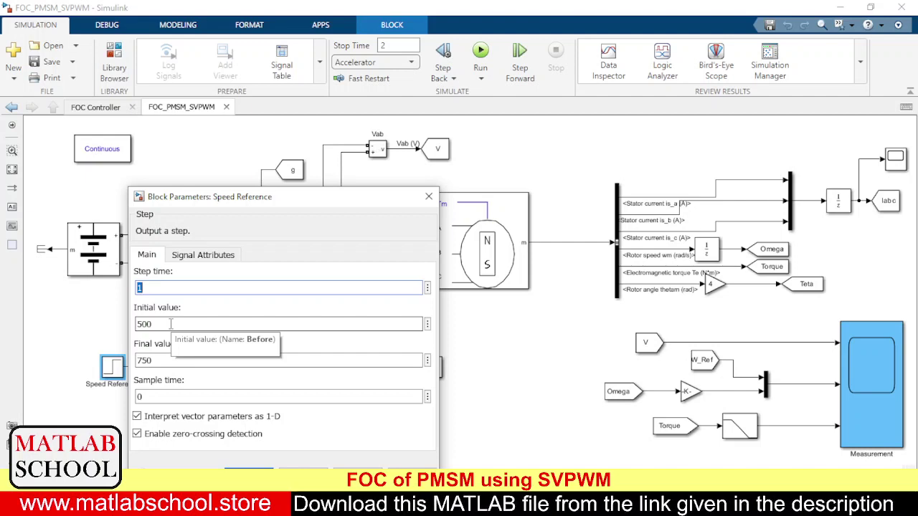
pyautogui.moveTo(322, 203); pyautogui.dragTo(432, 99)
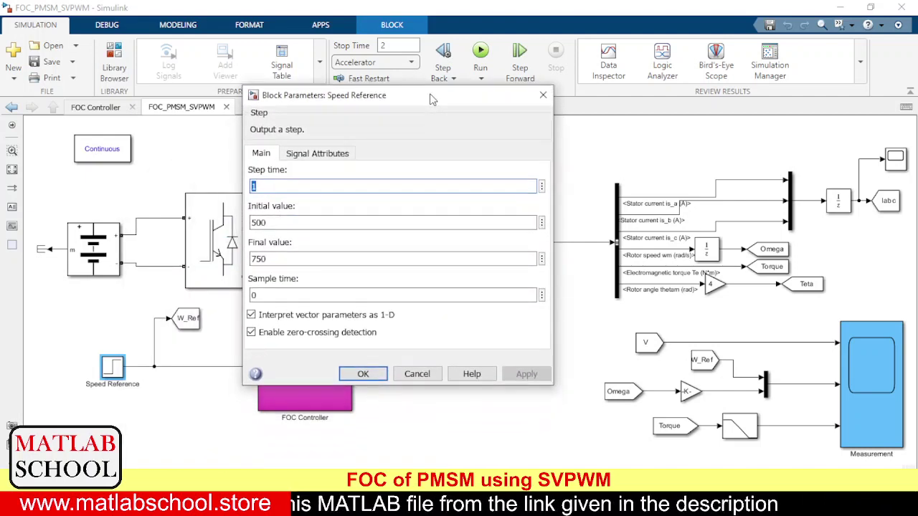
pyautogui.click(543, 95)
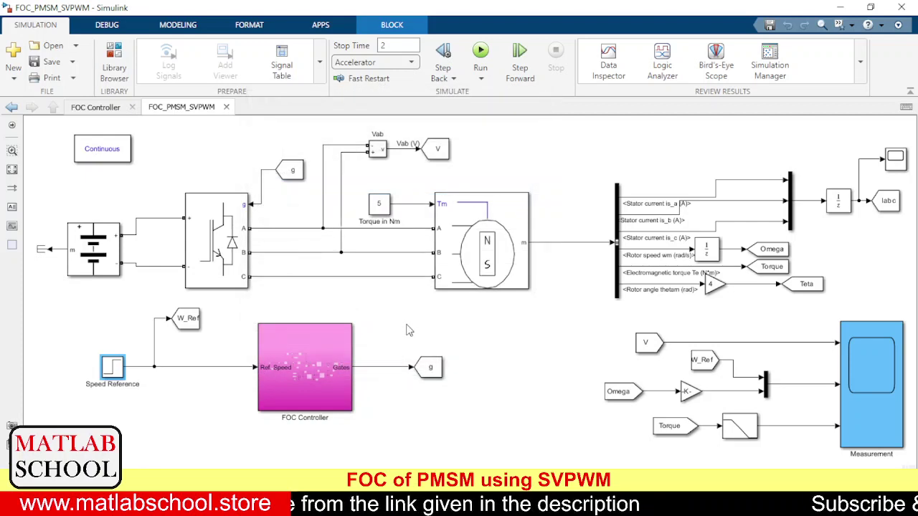
# Step: Open the FOC Controller subsystem and examine its speed loop, from the Omega feedback and gain through the PID controller to iqref
pyautogui.doubleClick(314, 363)
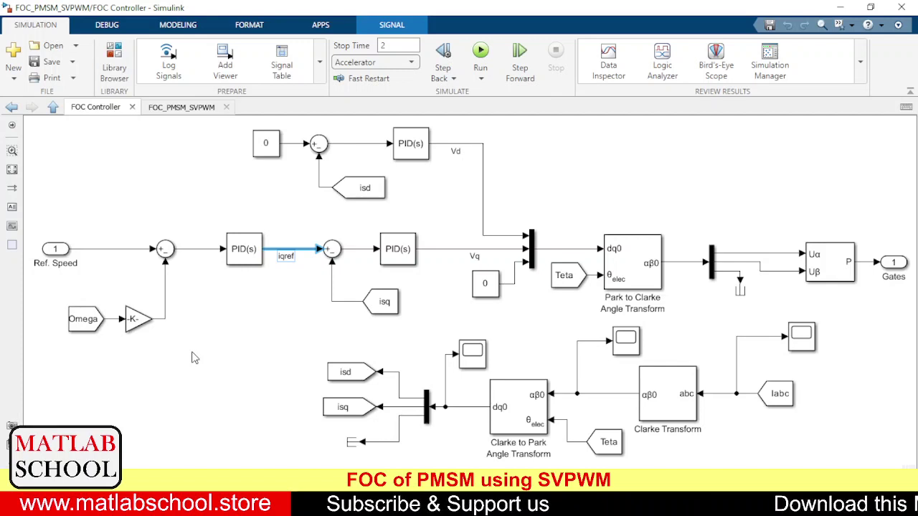
pyautogui.click(192, 358)
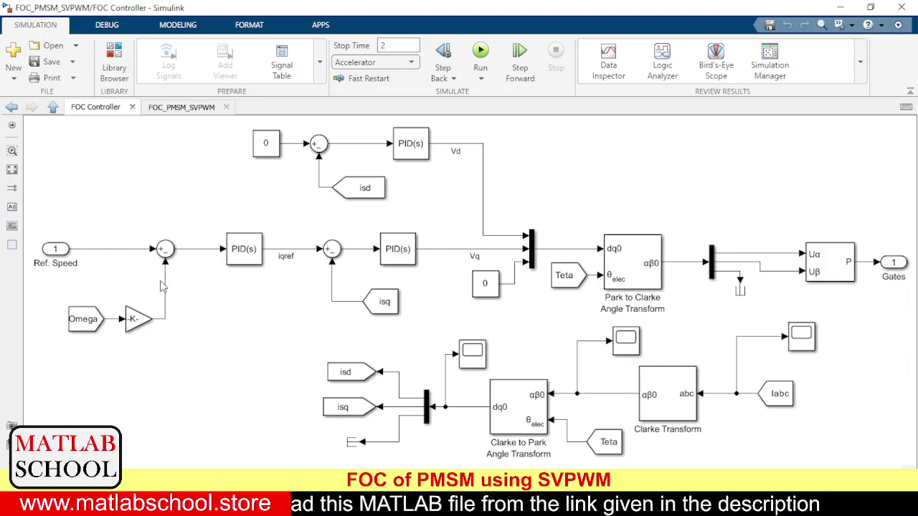
pyautogui.click(92, 328)
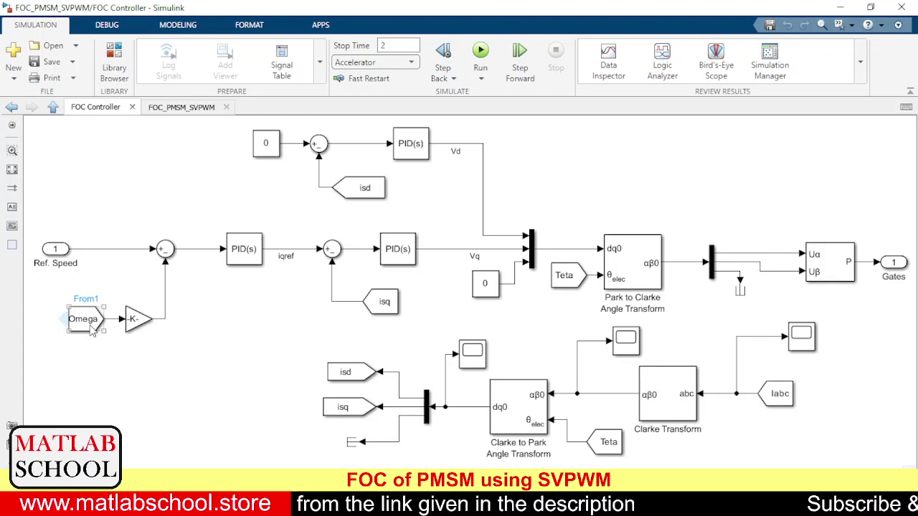
pyautogui.click(111, 324)
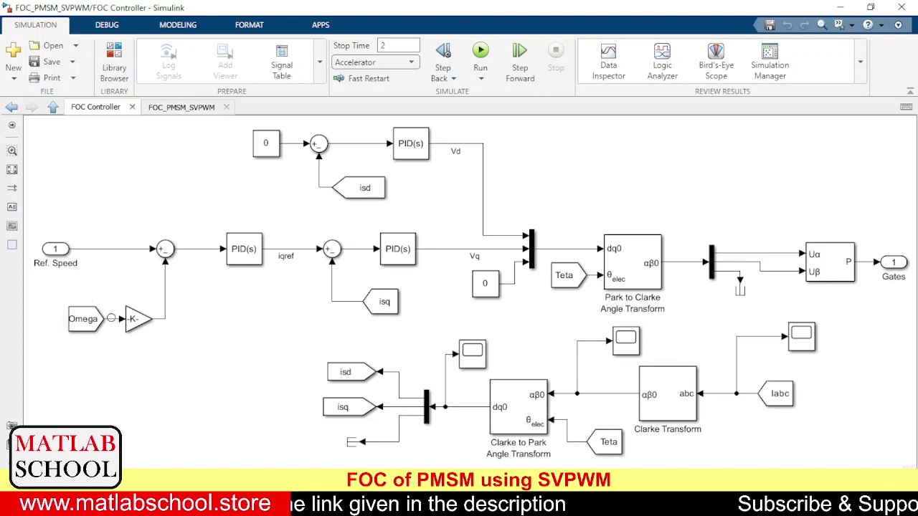
pyautogui.click(138, 321)
pyautogui.click(179, 303)
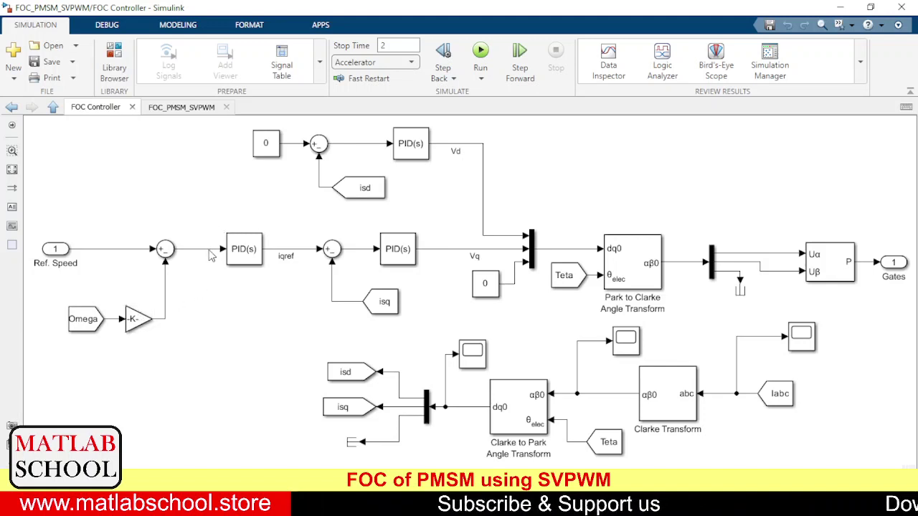
pyautogui.click(242, 260)
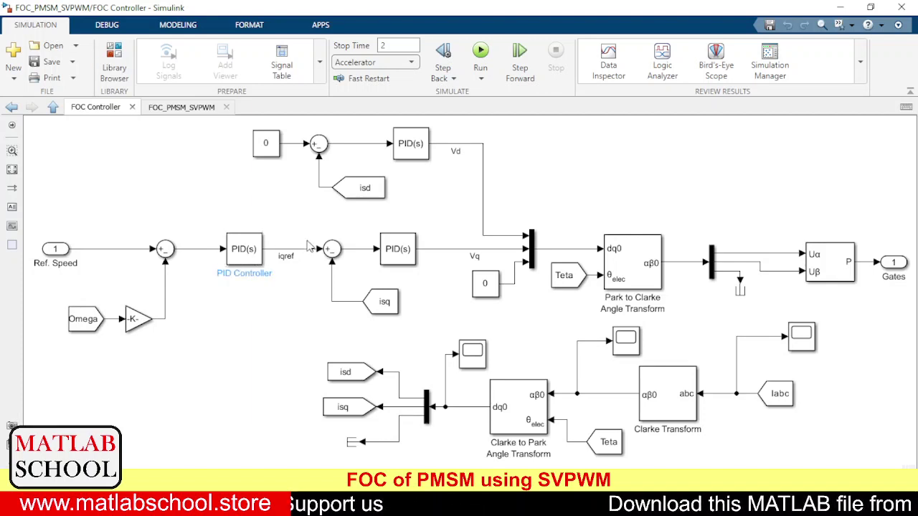
pyautogui.click(281, 248)
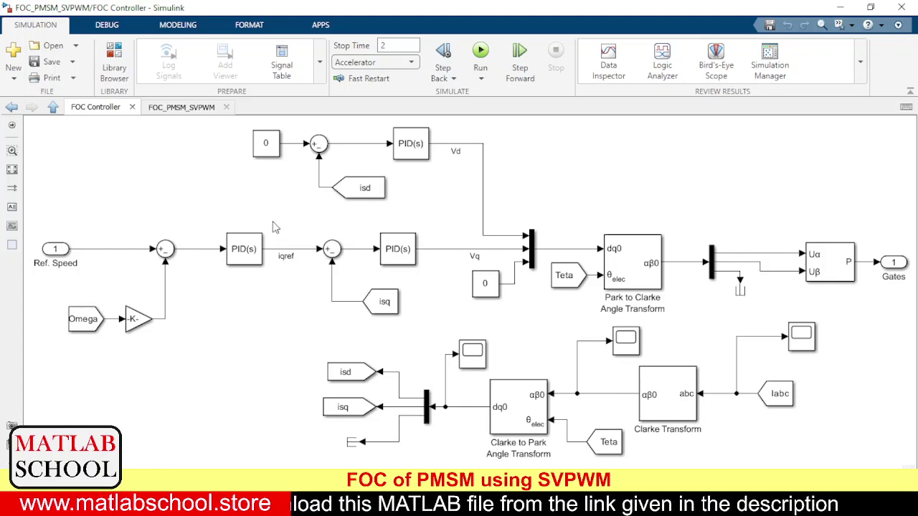
# Step: Examine the constant block and signal that supply the d-axis current reference
pyautogui.click(290, 149)
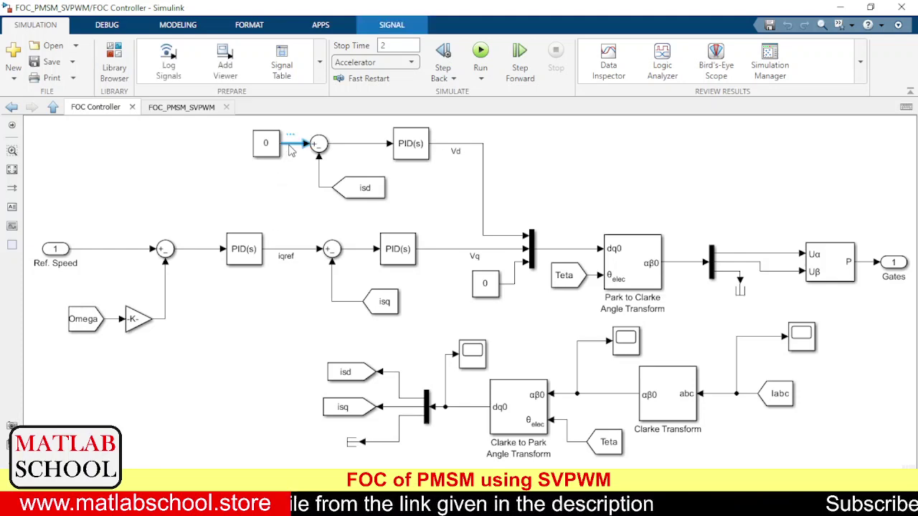
pyautogui.click(263, 220)
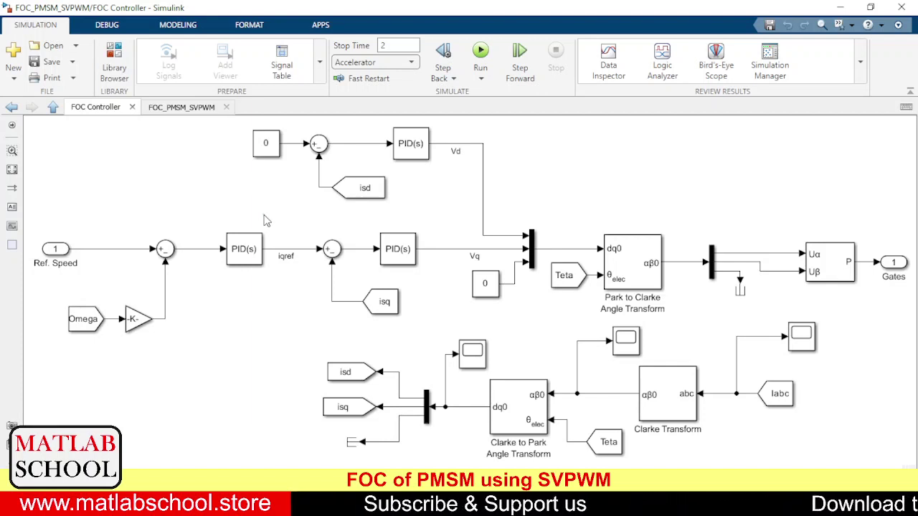
pyautogui.click(266, 147)
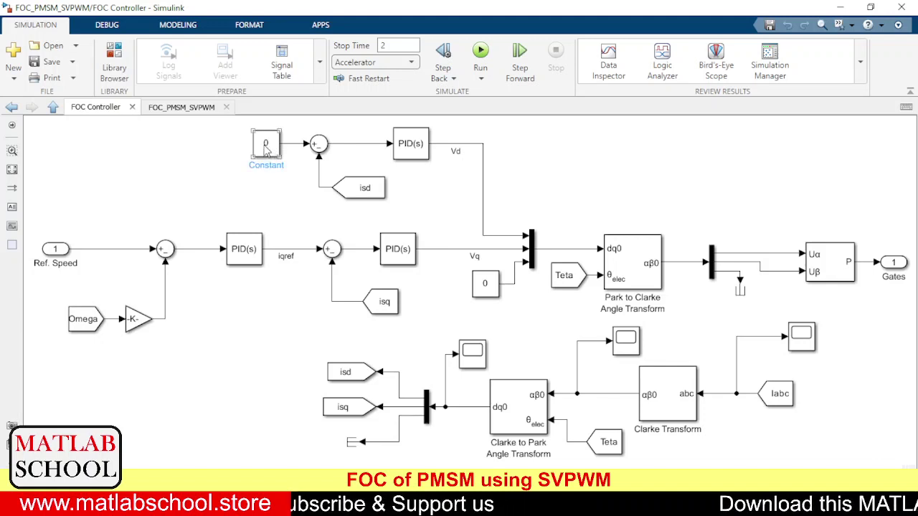
pyautogui.click(203, 217)
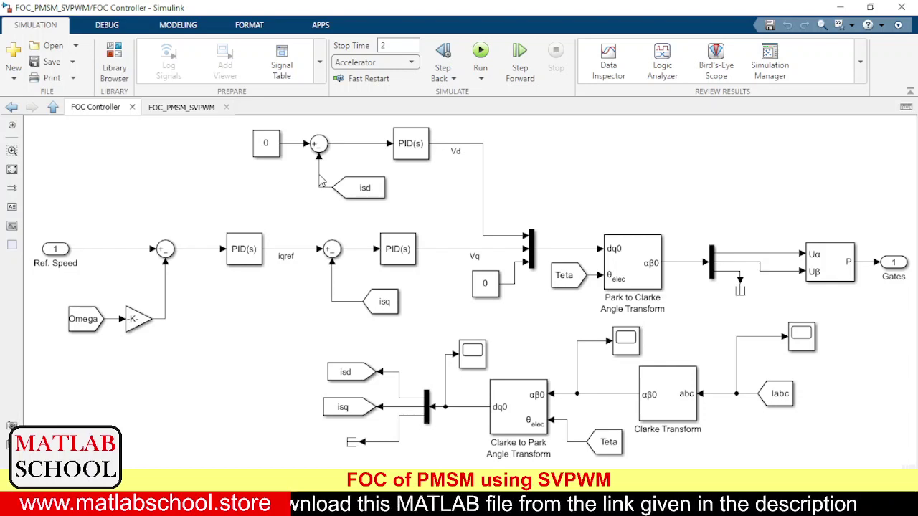
# Step: Trace the isd and isq feedback tags at the current controllers to their matching source tags
pyautogui.click(369, 190)
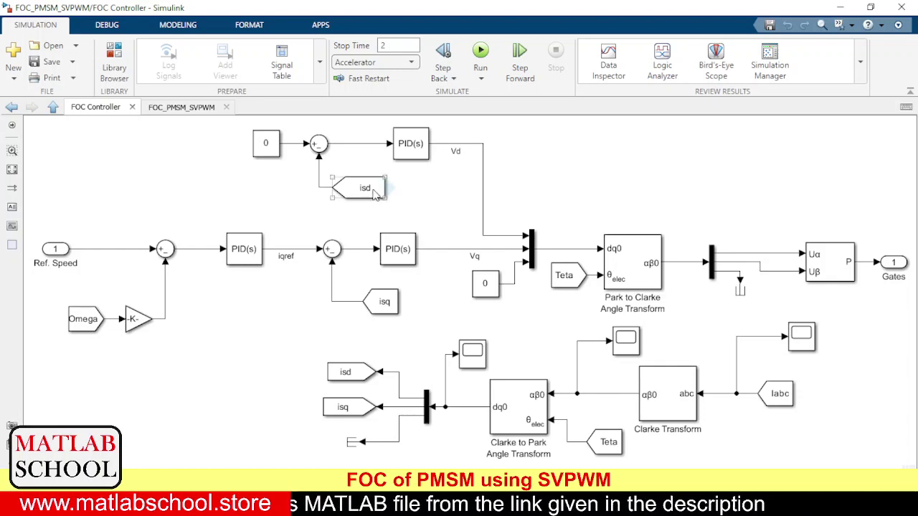
pyautogui.click(373, 192)
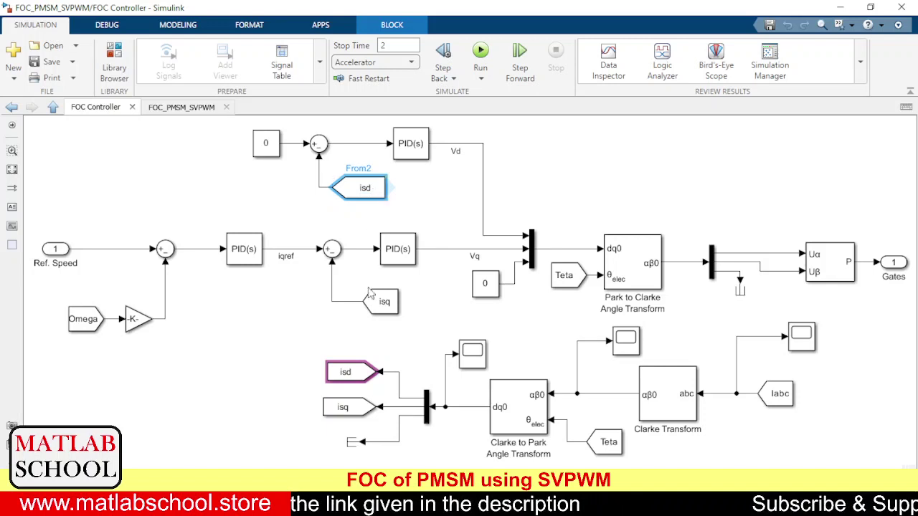
pyautogui.click(384, 302)
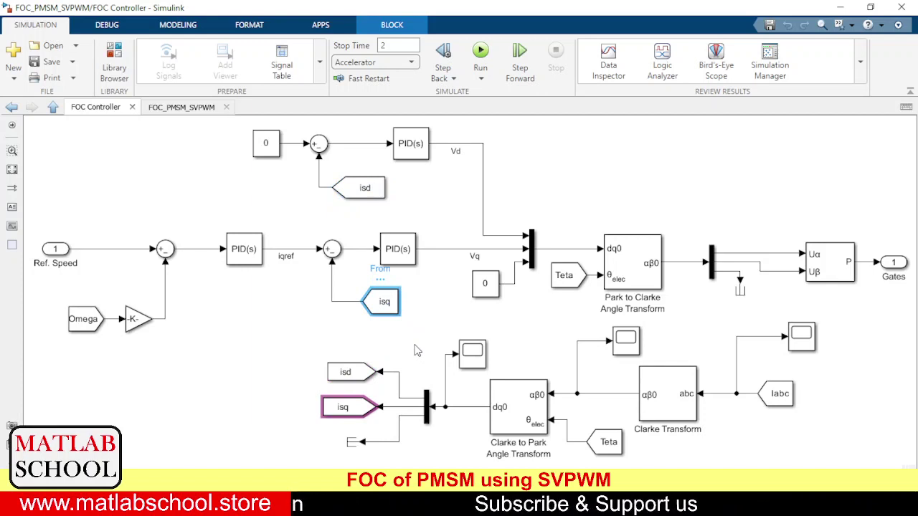
pyautogui.click(324, 354)
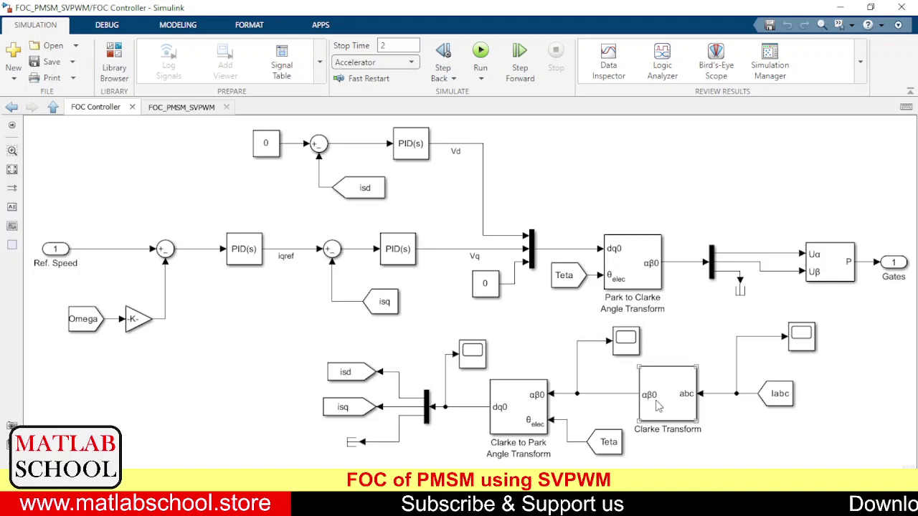
# Step: Examine the current feedback path from Iabc through the Clarke and Park transforms to the isd and isq output tags
pyautogui.click(780, 400)
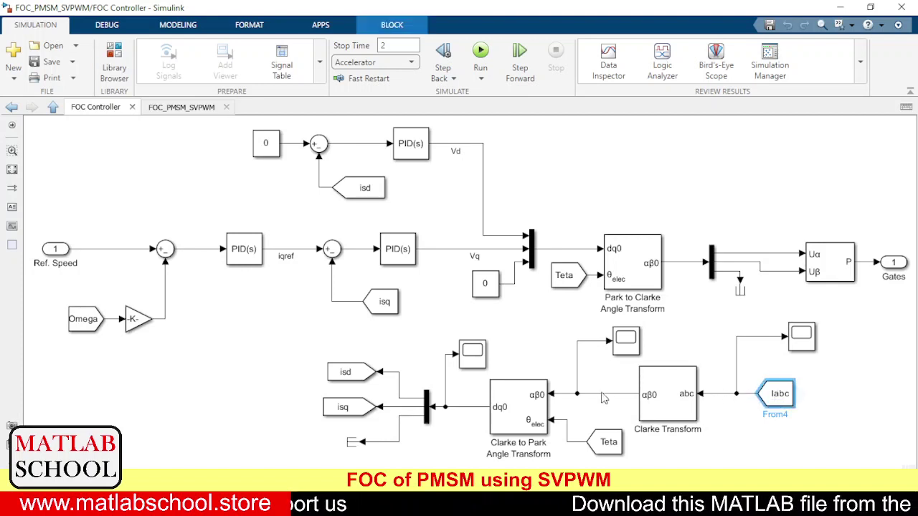
pyautogui.click(605, 393)
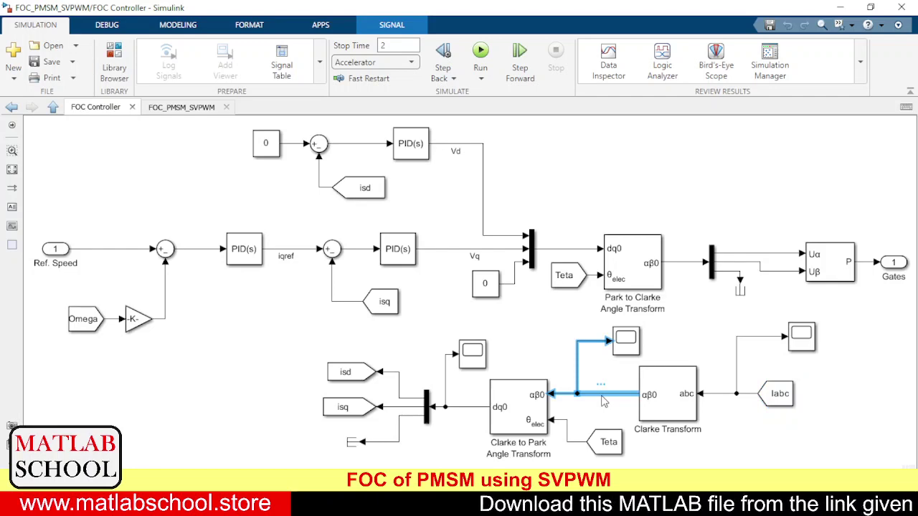
pyautogui.click(665, 453)
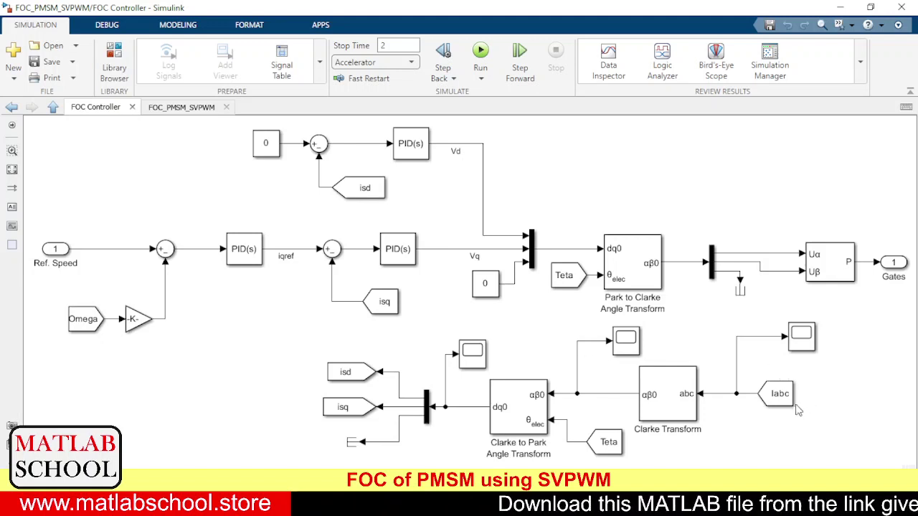
pyautogui.click(763, 400)
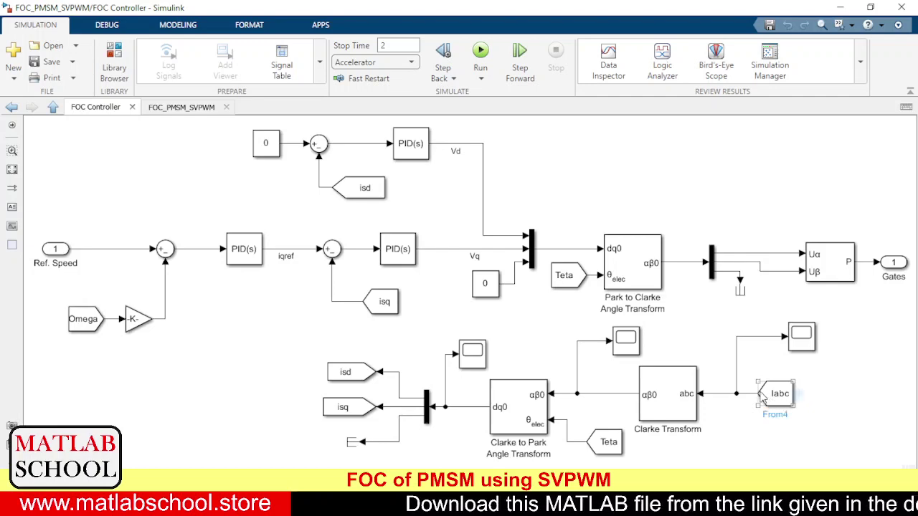
pyautogui.click(622, 403)
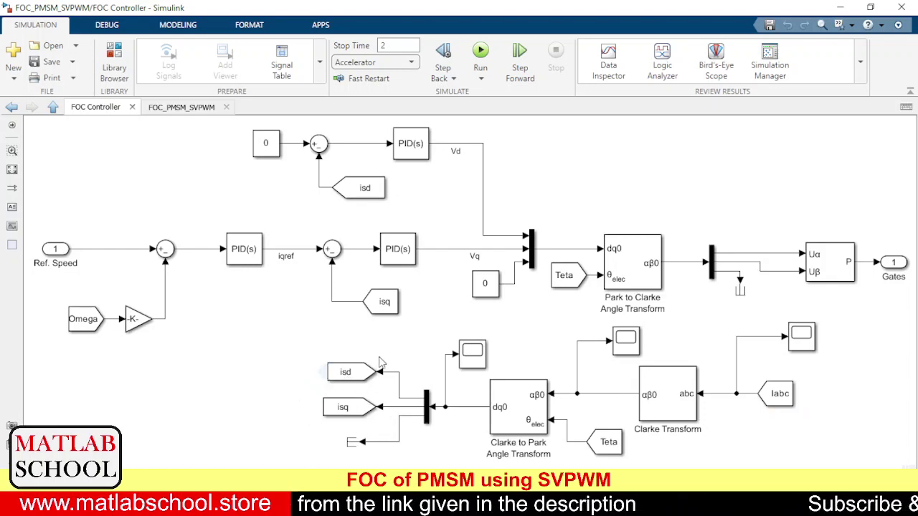
pyautogui.click(362, 377)
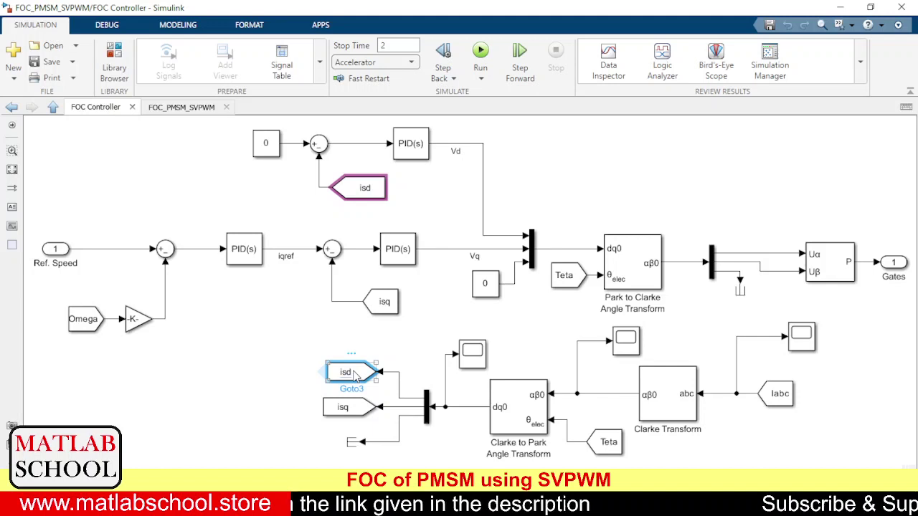
pyautogui.click(351, 410)
# Step: Examine the voltage path from the Vd/Vq mux through the Park to Clarke Angle Transform to the terminated zero component
pyautogui.click(535, 263)
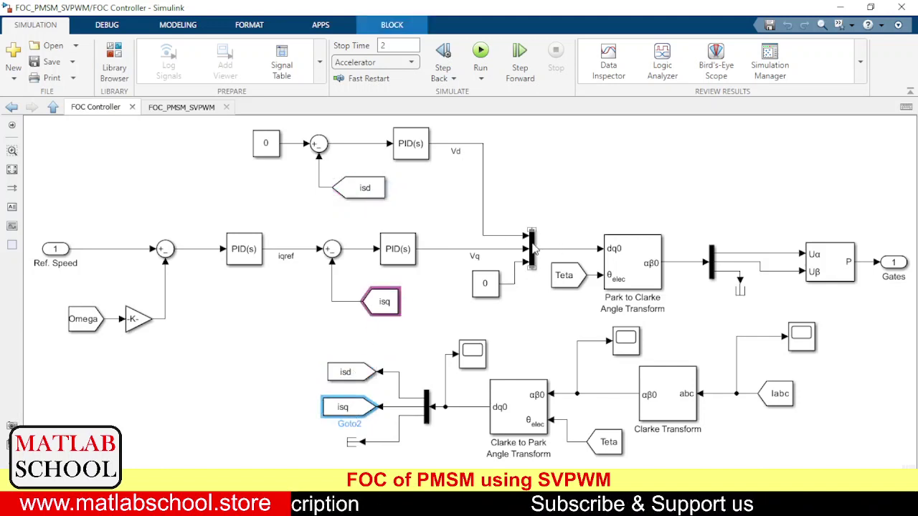
pyautogui.click(533, 247)
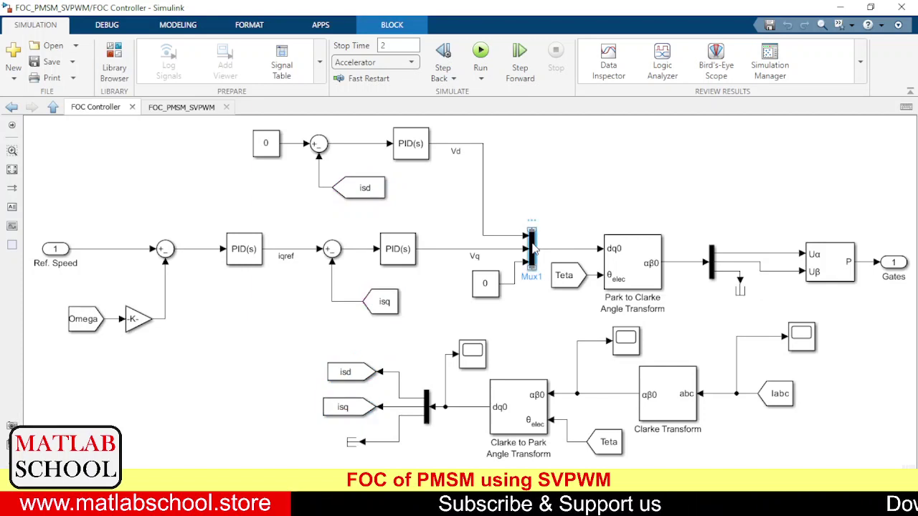
pyautogui.click(647, 273)
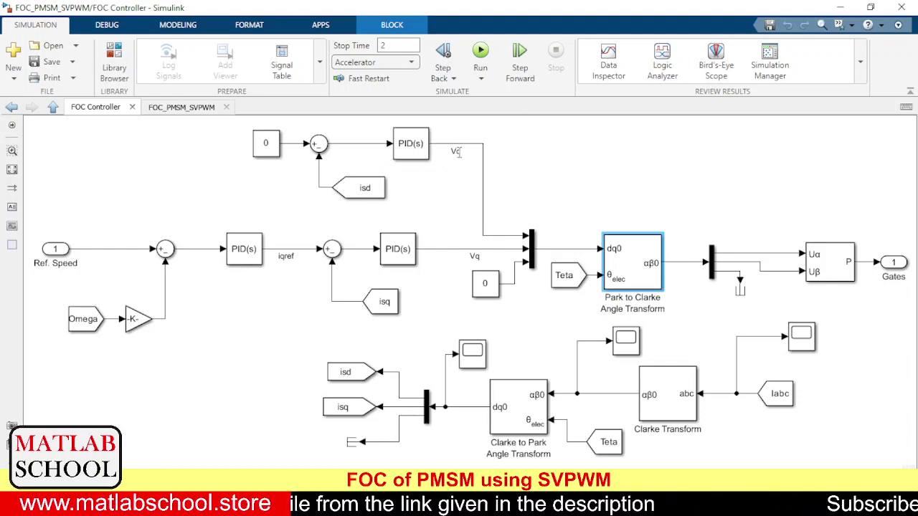
pyautogui.click(473, 257)
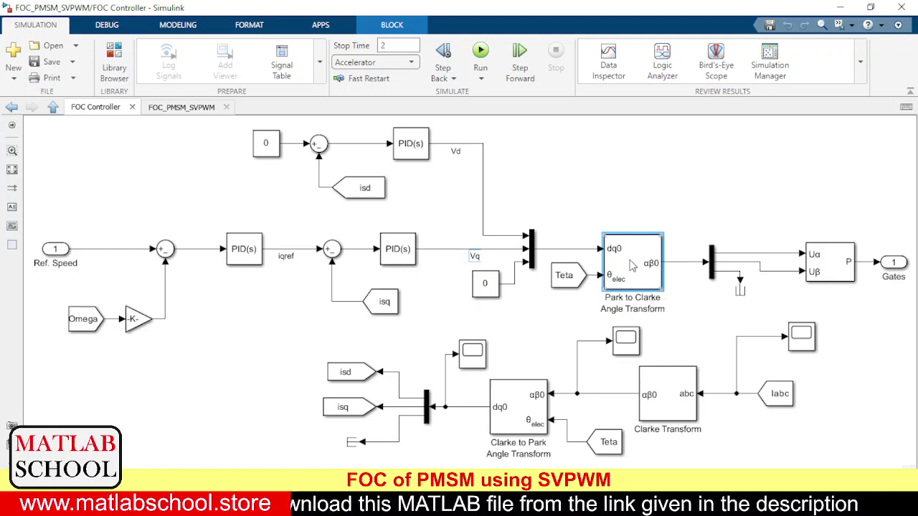
pyautogui.click(705, 207)
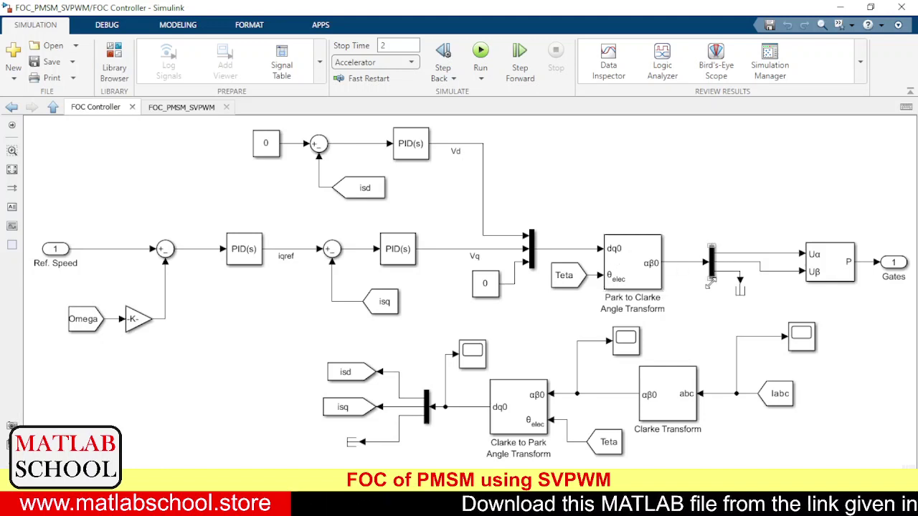
pyautogui.click(748, 293)
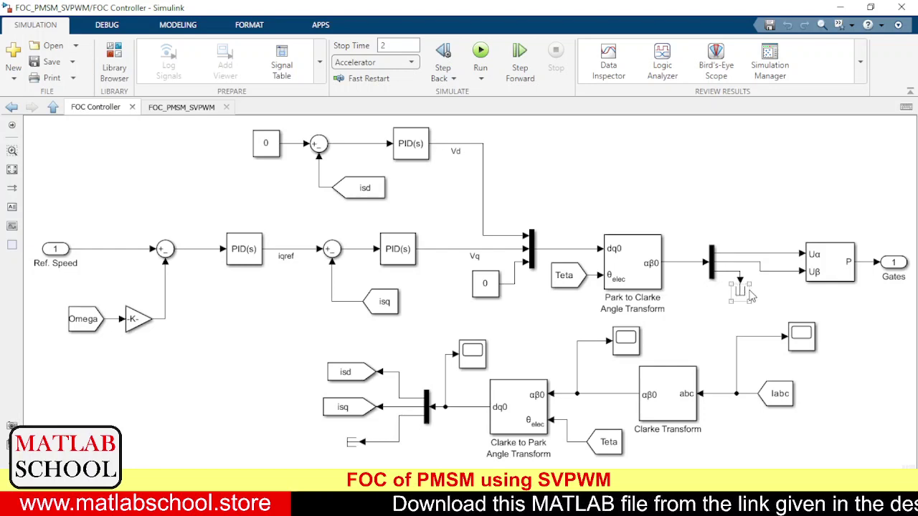
pyautogui.click(726, 296)
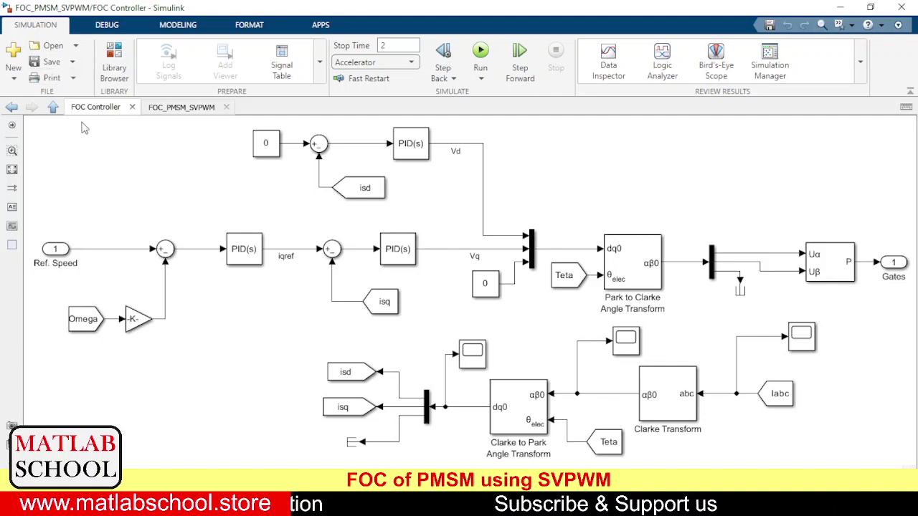
# Step: Return to the top-level model and trace the g tag at the FOC Controller output to its matching tag at the Universal Bridge
pyautogui.click(53, 110)
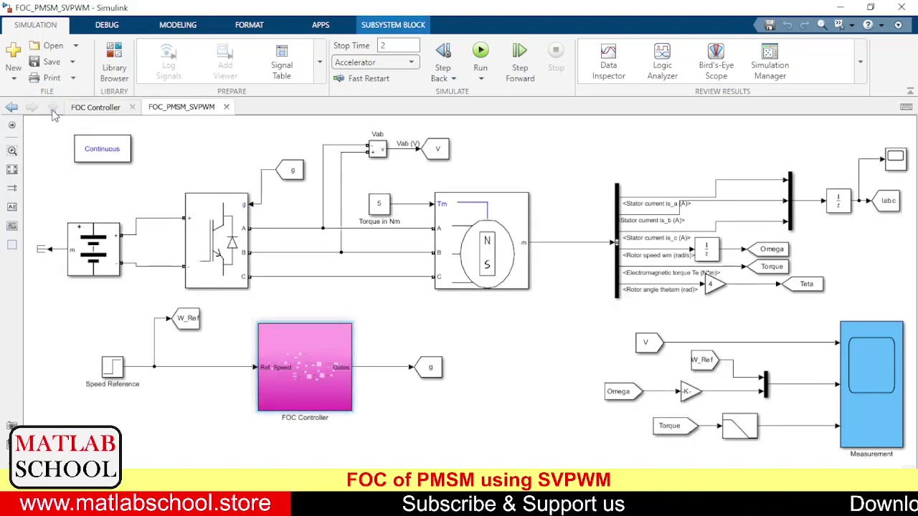
pyautogui.click(436, 374)
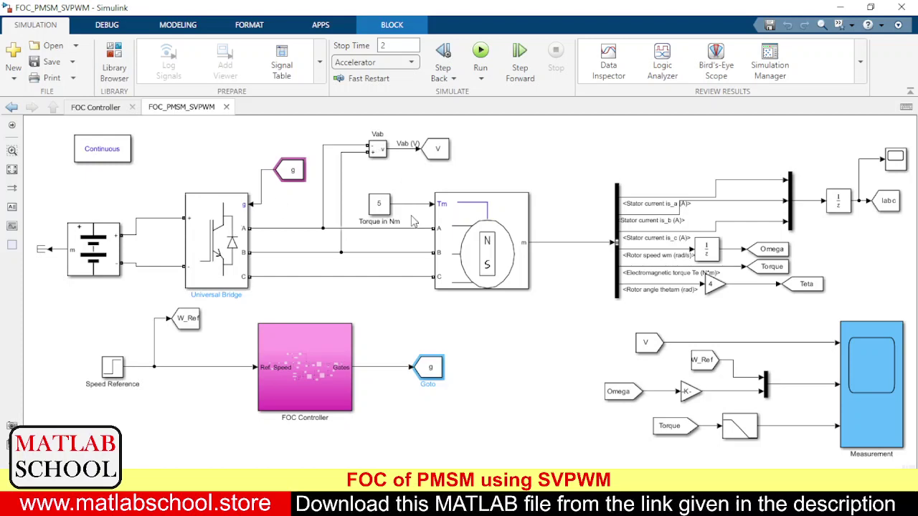
pyautogui.click(492, 341)
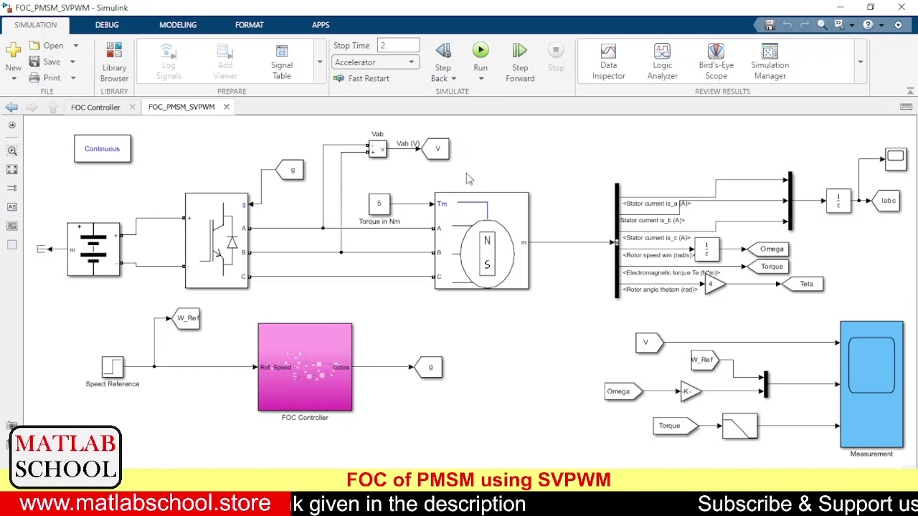
# Step: Examine the Torque and Teta tags on the motor's measurement outputs and the places where they are used
pyautogui.click(774, 269)
pyautogui.click(804, 286)
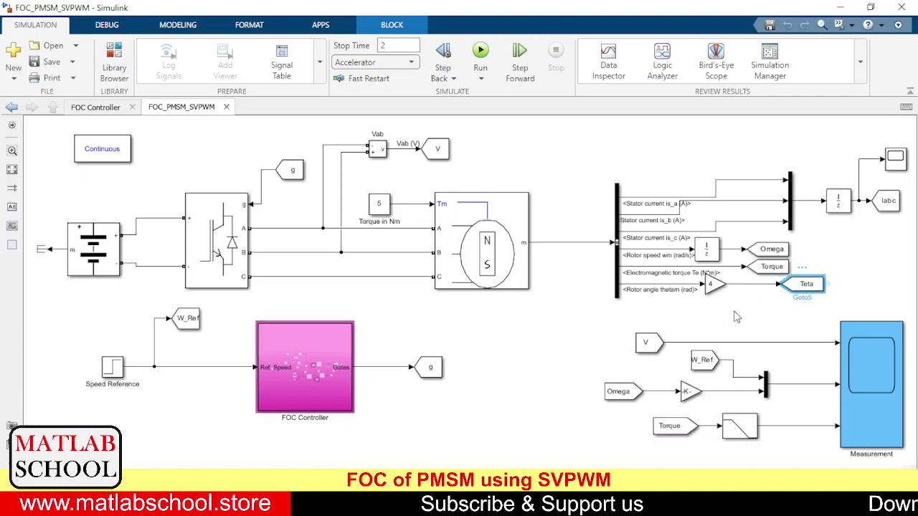
pyautogui.click(653, 326)
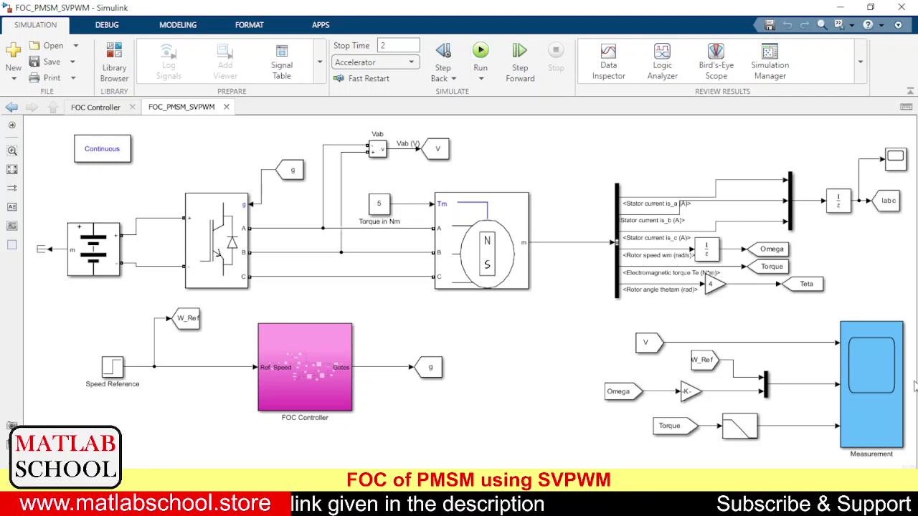
# Step: Run the simulation with the stop time of 2 and open the Measurement scope to follow its plots
pyautogui.doubleClick(871, 372)
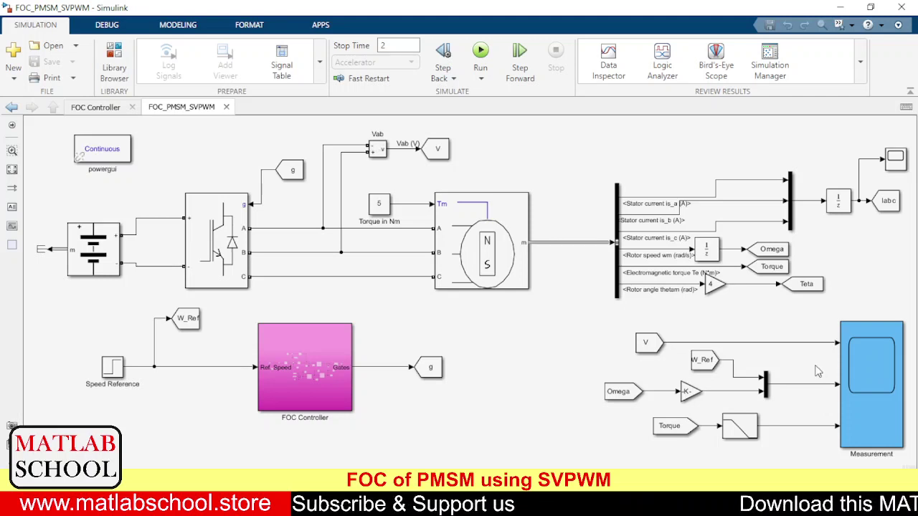
pyautogui.hotkey('ctrl', 't')
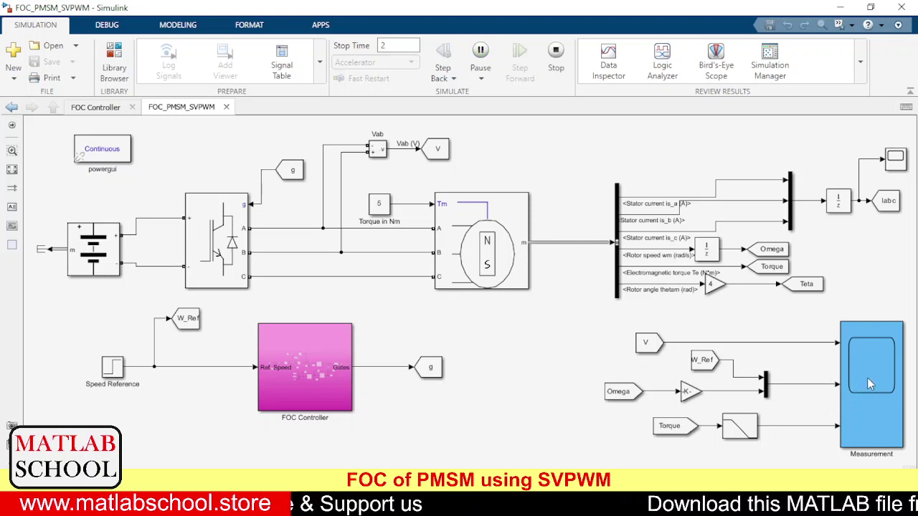
pyautogui.click(867, 378)
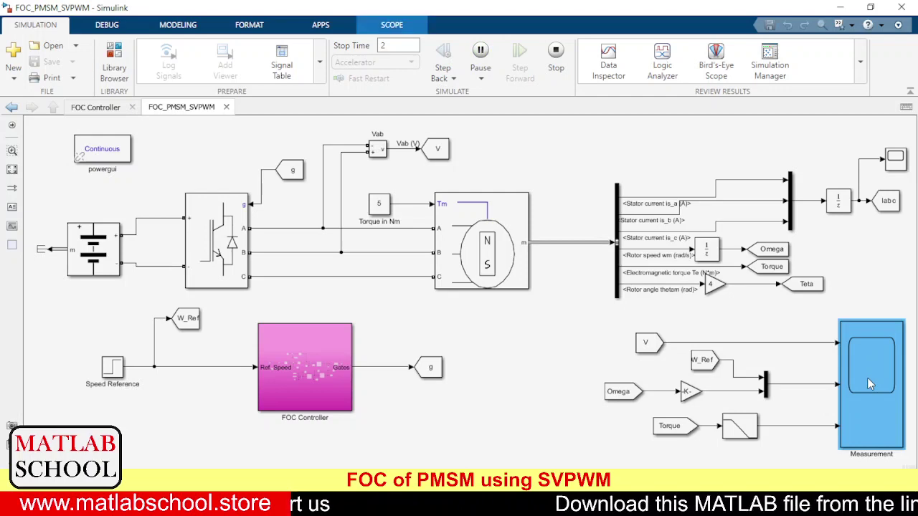
pyautogui.doubleClick(867, 378)
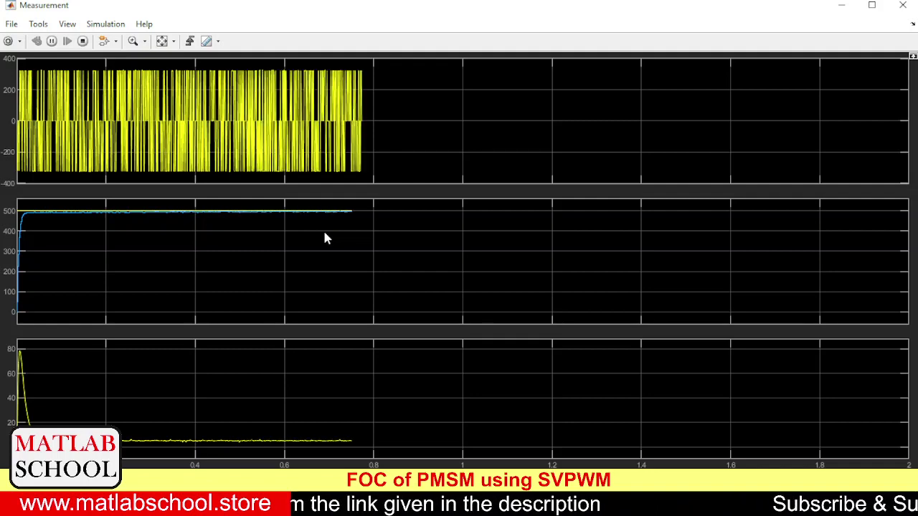
# Step: Fit the Measurement scope's axes to the plotted data, view the waveforms, and minimize the Measurement and Scope windows
pyautogui.click(163, 41)
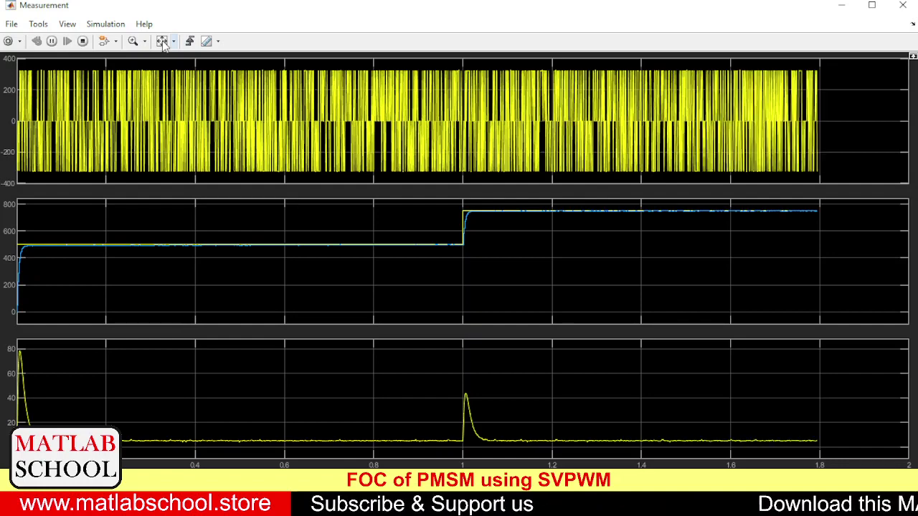
pyautogui.click(842, 6)
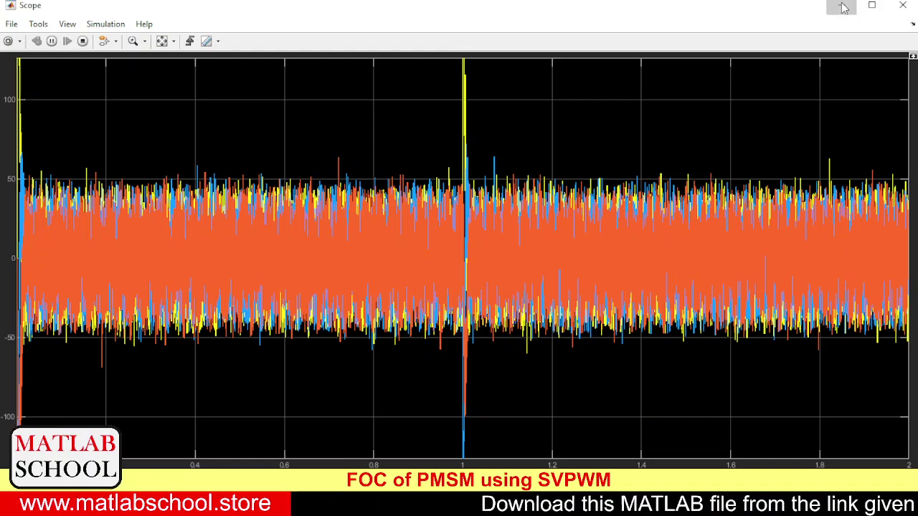
pyautogui.click(842, 6)
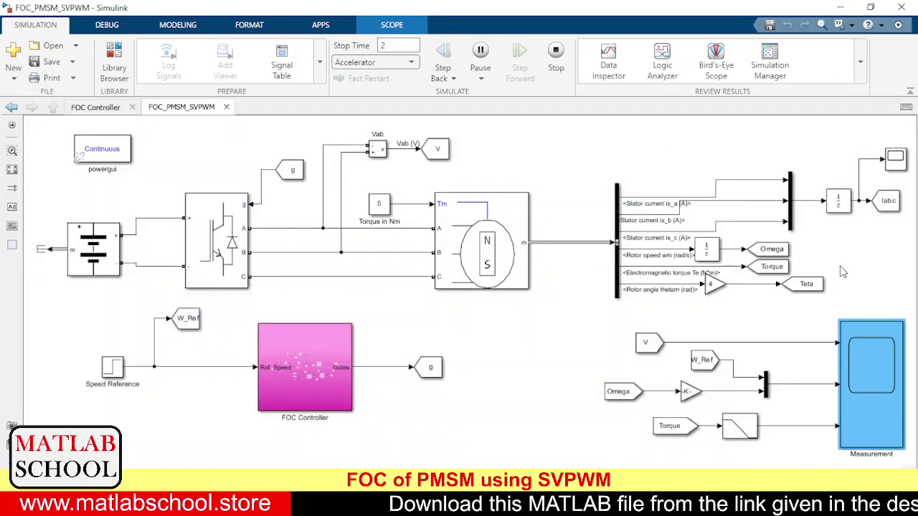